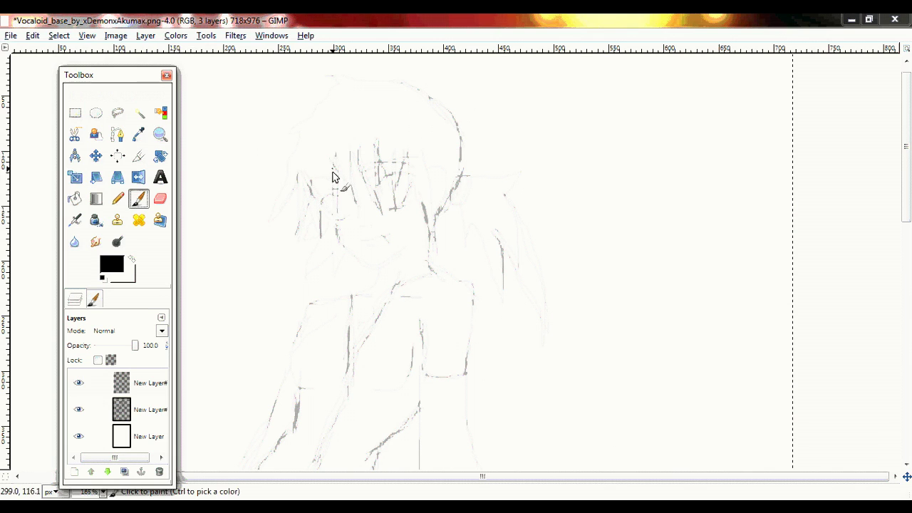
- Trace the outer hair outline and the spiky bangs across the forehead over the rough sketch with the Paintbrush
{"action": "mouse_move", "coordinate": [336, 166]}
{"action": "left_mouse_down"}
{"action": "mouse_move", "coordinate": [337, 219]}
{"action": "mouse_move", "coordinate": [308, 184]}
{"action": "mouse_move", "coordinate": [323, 193]}
{"action": "mouse_move", "coordinate": [321, 231]}
{"action": "mouse_move", "coordinate": [304, 210]}
{"action": "mouse_move", "coordinate": [303, 226]}
{"action": "mouse_move", "coordinate": [302, 187]}
{"action": "mouse_move", "coordinate": [273, 219]}
{"action": "mouse_move", "coordinate": [299, 139]}
{"action": "mouse_move", "coordinate": [286, 133]}
{"action": "mouse_move", "coordinate": [339, 78]}
{"action": "mouse_move", "coordinate": [325, 70]}
{"action": "mouse_move", "coordinate": [406, 78]}
{"action": "mouse_move", "coordinate": [461, 97]}
{"action": "mouse_move", "coordinate": [448, 102]}
{"action": "mouse_move", "coordinate": [463, 153]}
{"action": "mouse_move", "coordinate": [436, 237]}
{"action": "left_mouse_up"}
{"action": "left_click_drag", "start_coordinate": [423, 152], "coordinate": [437, 213]}
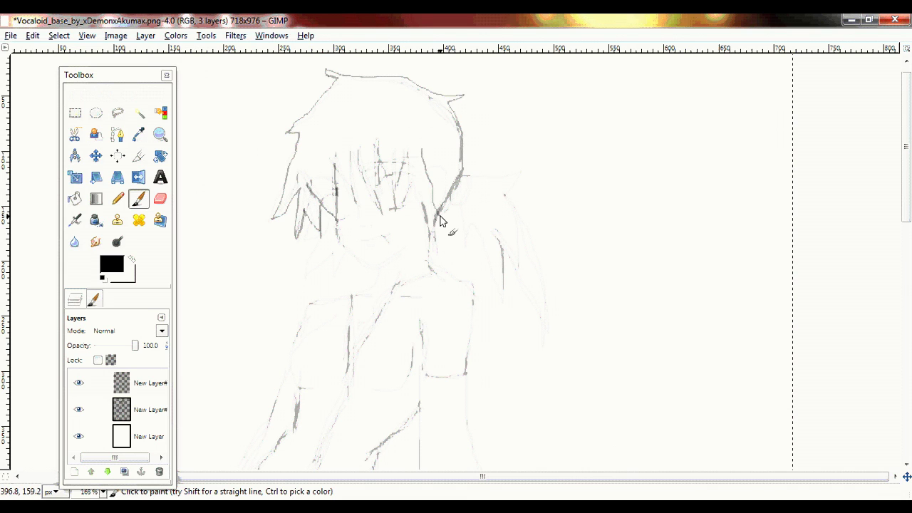
{"action": "mouse_move", "coordinate": [408, 155]}
{"action": "left_mouse_down"}
{"action": "mouse_move", "coordinate": [427, 221]}
{"action": "mouse_move", "coordinate": [408, 168]}
{"action": "mouse_move", "coordinate": [395, 208]}
{"action": "mouse_move", "coordinate": [404, 200]}
{"action": "left_mouse_up"}
{"action": "mouse_move", "coordinate": [376, 139]}
{"action": "left_mouse_down"}
{"action": "mouse_move", "coordinate": [379, 187]}
{"action": "mouse_move", "coordinate": [356, 202]}
{"action": "left_mouse_up"}
{"action": "mouse_move", "coordinate": [353, 153]}
{"action": "left_mouse_down"}
{"action": "mouse_move", "coordinate": [342, 212]}
{"action": "mouse_move", "coordinate": [336, 191]}
{"action": "left_mouse_up"}
- Lower the rough sketch layer's opacity to about 21 so it serves as a faint guide for the line art
{"action": "left_click", "coordinate": [136, 345]}
{"action": "left_click_drag", "start_coordinate": [134, 346], "coordinate": [101, 345]}
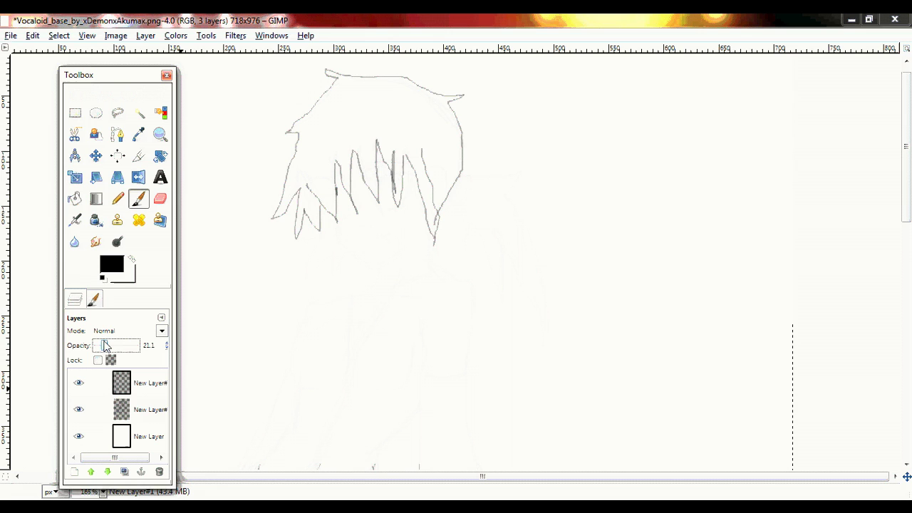
{"action": "left_click", "coordinate": [161, 386]}
- Draw both eyes, the small nose and the mouth with its fang on the line-art layer, following the sketch
{"action": "mouse_move", "coordinate": [389, 209]}
{"action": "left_mouse_down"}
{"action": "mouse_move", "coordinate": [378, 184]}
{"action": "mouse_move", "coordinate": [399, 173]}
{"action": "mouse_move", "coordinate": [418, 179]}
{"action": "mouse_move", "coordinate": [387, 199]}
{"action": "mouse_move", "coordinate": [395, 208]}
{"action": "mouse_move", "coordinate": [409, 175]}
{"action": "mouse_move", "coordinate": [397, 204]}
{"action": "mouse_move", "coordinate": [376, 169]}
{"action": "mouse_move", "coordinate": [369, 179]}
{"action": "mouse_move", "coordinate": [363, 169]}
{"action": "mouse_move", "coordinate": [412, 162]}
{"action": "left_mouse_up"}
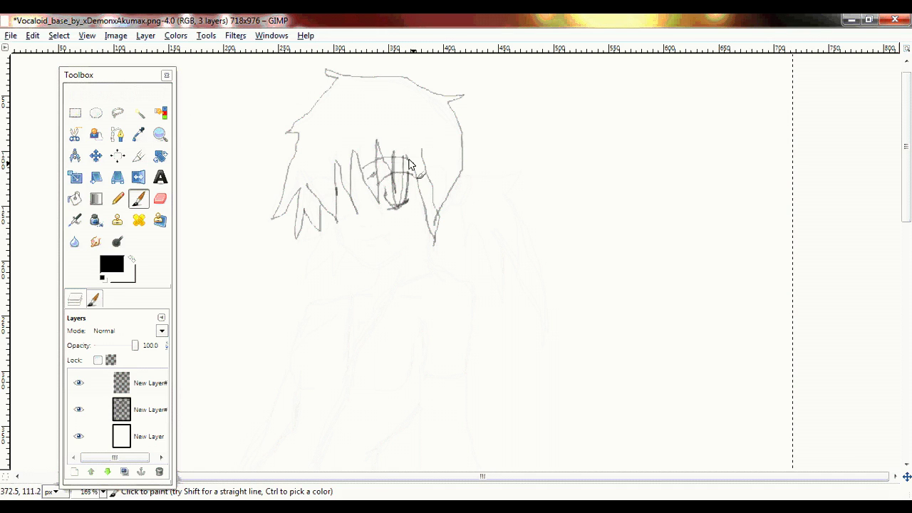
{"action": "mouse_move", "coordinate": [335, 192]}
{"action": "left_mouse_down"}
{"action": "mouse_move", "coordinate": [346, 188]}
{"action": "mouse_move", "coordinate": [311, 176]}
{"action": "left_mouse_up"}
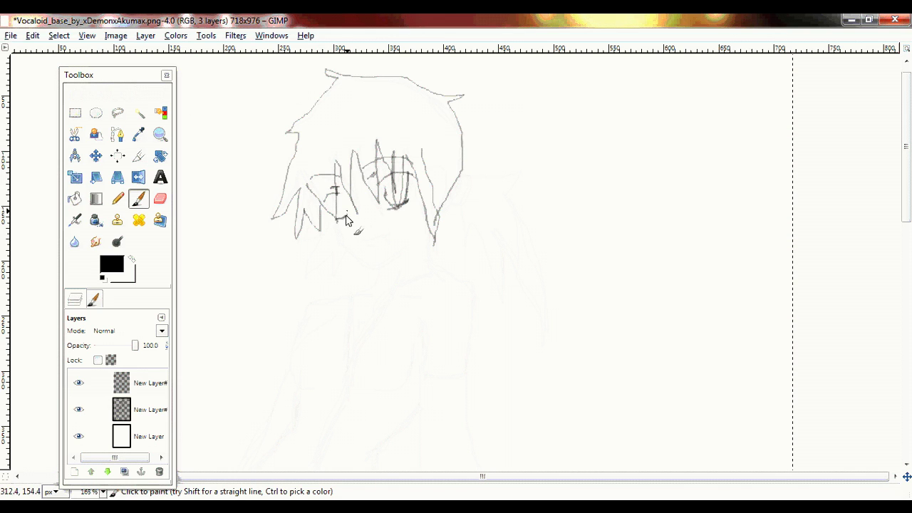
{"action": "left_click_drag", "start_coordinate": [363, 240], "coordinate": [390, 231]}
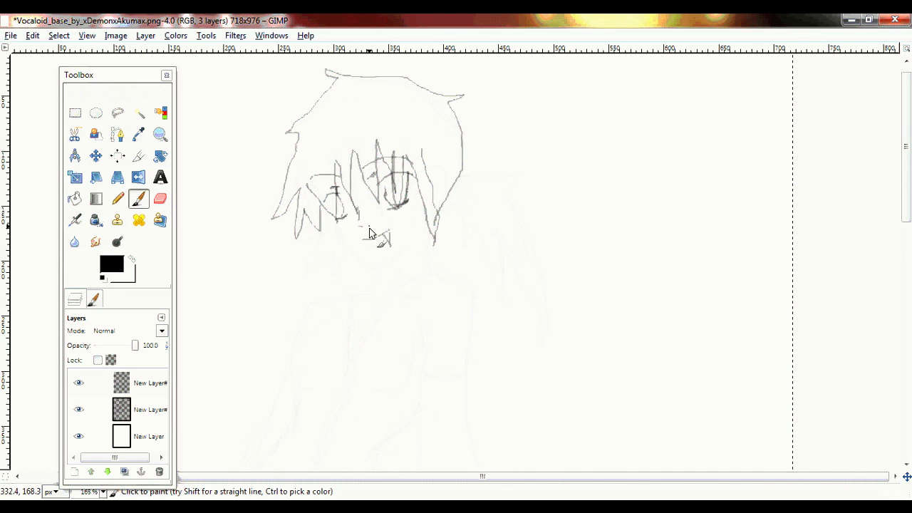
- Draw the ear and hair tie beside the head and outline the jagged side ponytail
{"action": "mouse_move", "coordinate": [427, 172]}
{"action": "left_mouse_down"}
{"action": "mouse_move", "coordinate": [456, 198]}
{"action": "mouse_move", "coordinate": [437, 217]}
{"action": "left_mouse_up"}
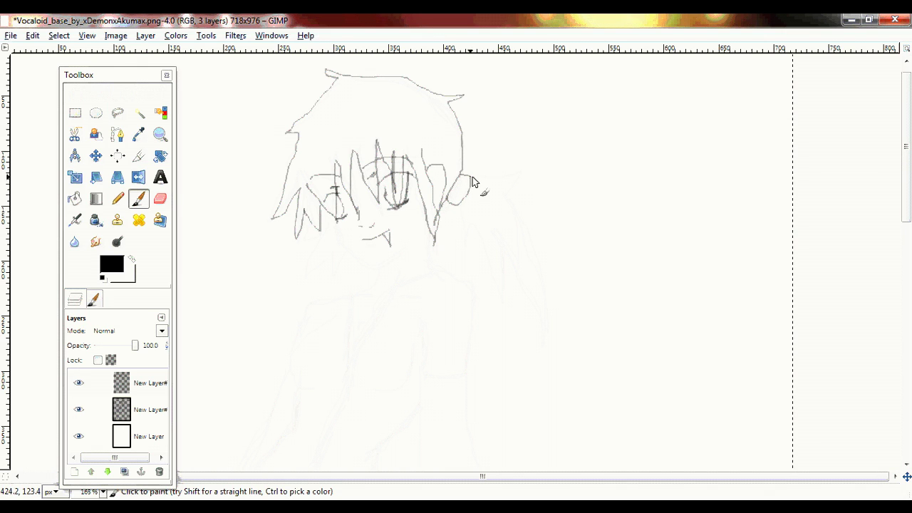
{"action": "left_click_drag", "start_coordinate": [483, 179], "coordinate": [521, 166]}
{"action": "mouse_move", "coordinate": [462, 178]}
{"action": "left_mouse_down"}
{"action": "mouse_move", "coordinate": [465, 246]}
{"action": "mouse_move", "coordinate": [470, 229]}
{"action": "mouse_move", "coordinate": [489, 258]}
{"action": "left_mouse_up"}
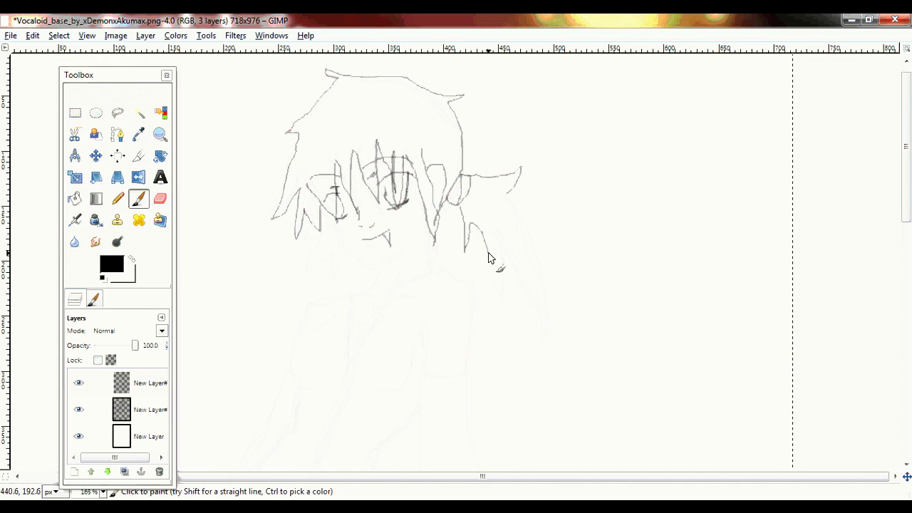
{"action": "left_click_drag", "start_coordinate": [501, 294], "coordinate": [517, 280]}
{"action": "mouse_move", "coordinate": [512, 213]}
{"action": "left_mouse_down"}
{"action": "mouse_move", "coordinate": [546, 246]}
{"action": "mouse_move", "coordinate": [535, 243]}
{"action": "mouse_move", "coordinate": [539, 322]}
{"action": "left_mouse_up"}
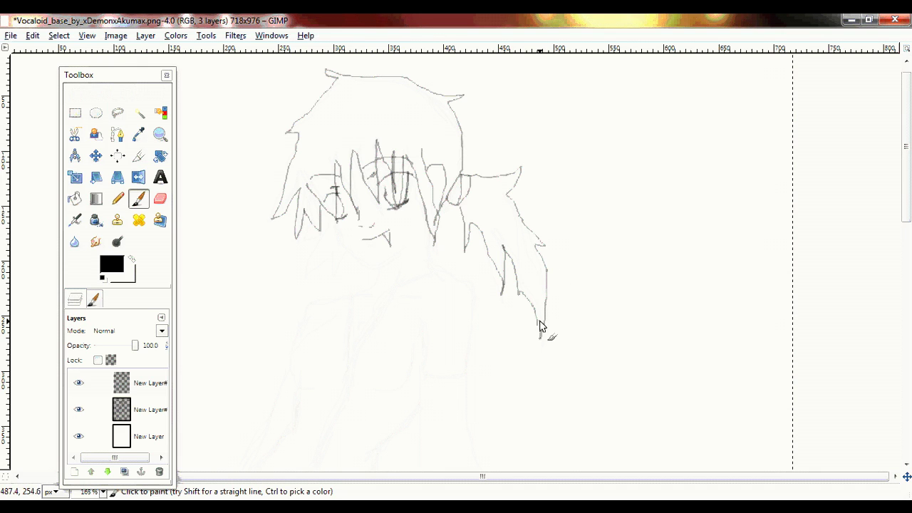
- Outline the chin and jaw, add the short hair spikes beside the cheek, and draw the neck and shoulder lines
{"action": "left_click_drag", "start_coordinate": [407, 248], "coordinate": [396, 255]}
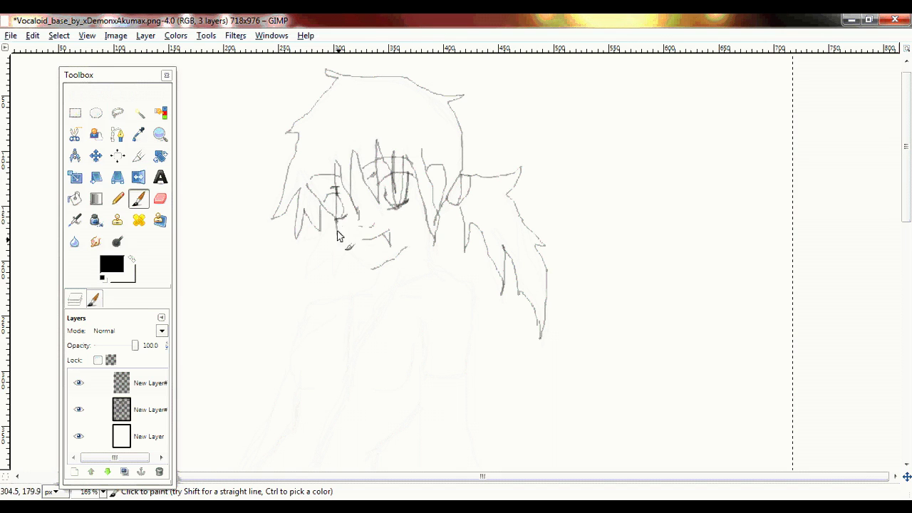
{"action": "mouse_move", "coordinate": [344, 251]}
{"action": "left_mouse_down"}
{"action": "mouse_move", "coordinate": [372, 268]}
{"action": "mouse_move", "coordinate": [335, 283]}
{"action": "mouse_move", "coordinate": [333, 253]}
{"action": "mouse_move", "coordinate": [308, 257]}
{"action": "mouse_move", "coordinate": [316, 225]}
{"action": "left_mouse_up"}
{"action": "mouse_move", "coordinate": [378, 271]}
{"action": "left_mouse_down"}
{"action": "mouse_move", "coordinate": [375, 291]}
{"action": "mouse_move", "coordinate": [352, 296]}
{"action": "left_mouse_up"}
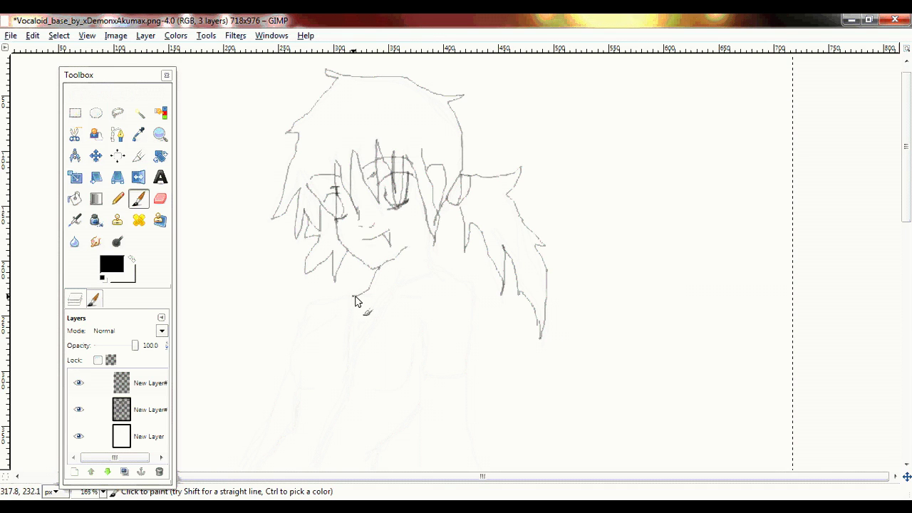
{"action": "left_click_drag", "start_coordinate": [431, 239], "coordinate": [439, 269]}
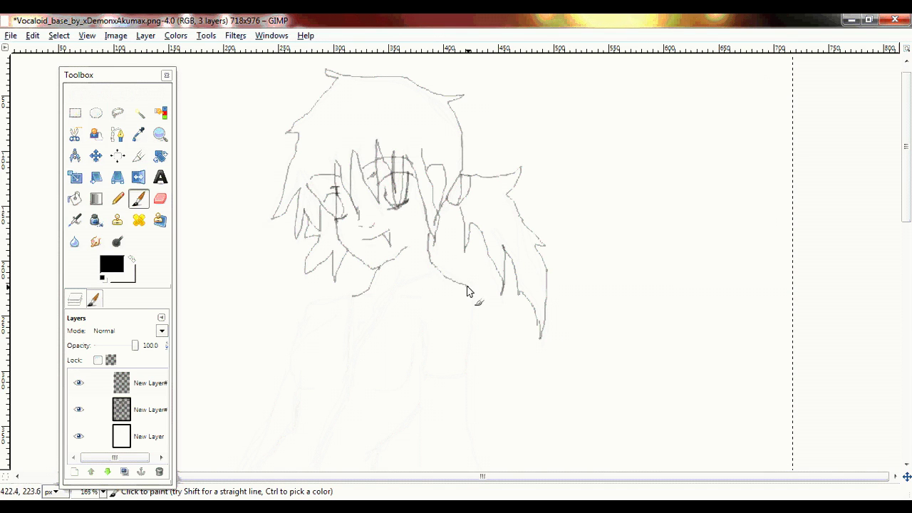
- Outline the short sleeve below the ponytail and draw the long curved front edge and the straight chest edge of the clothing
{"action": "scroll", "coordinate": [907, 178], "scroll_direction": "down", "scroll_amount": 4}
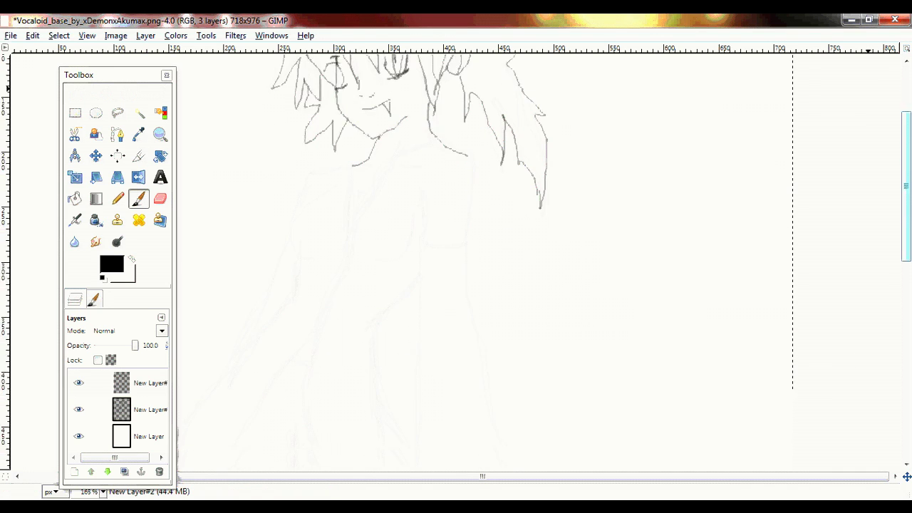
{"action": "scroll", "coordinate": [781, 251], "scroll_direction": "down", "scroll_amount": 2}
{"action": "left_click_drag", "start_coordinate": [426, 183], "coordinate": [462, 185]}
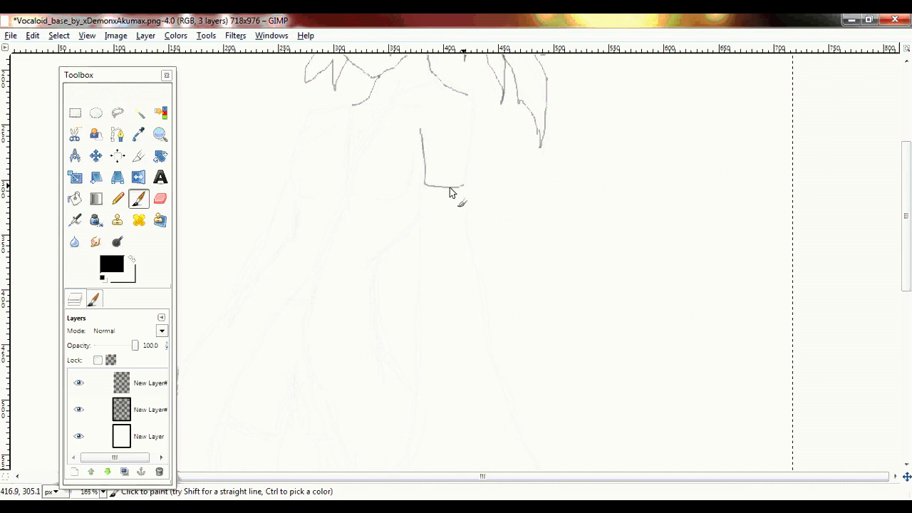
{"action": "mouse_move", "coordinate": [466, 94]}
{"action": "left_mouse_down"}
{"action": "mouse_move", "coordinate": [470, 186]}
{"action": "mouse_move", "coordinate": [430, 100]}
{"action": "mouse_move", "coordinate": [442, 84]}
{"action": "mouse_move", "coordinate": [436, 78]}
{"action": "mouse_move", "coordinate": [403, 102]}
{"action": "mouse_move", "coordinate": [384, 138]}
{"action": "mouse_move", "coordinate": [315, 298]}
{"action": "mouse_move", "coordinate": [317, 393]}
{"action": "left_mouse_up"}
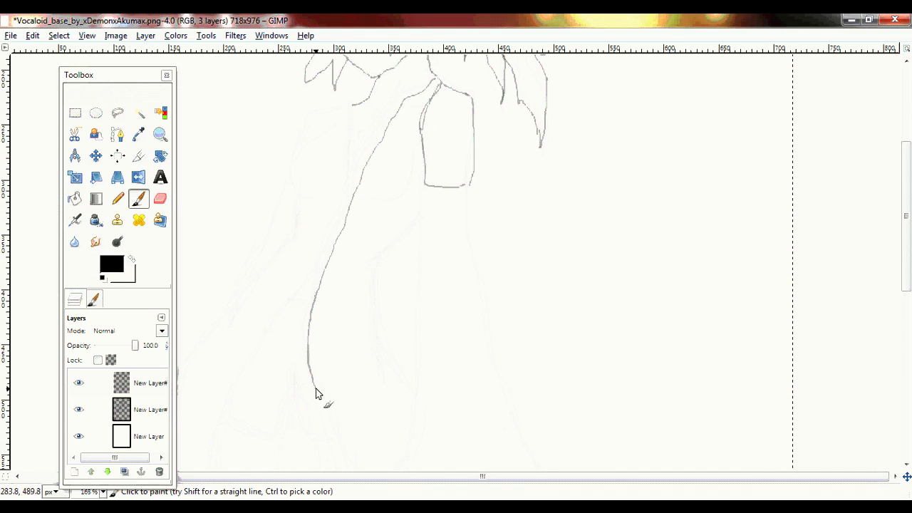
{"action": "left_click_drag", "start_coordinate": [351, 108], "coordinate": [353, 198]}
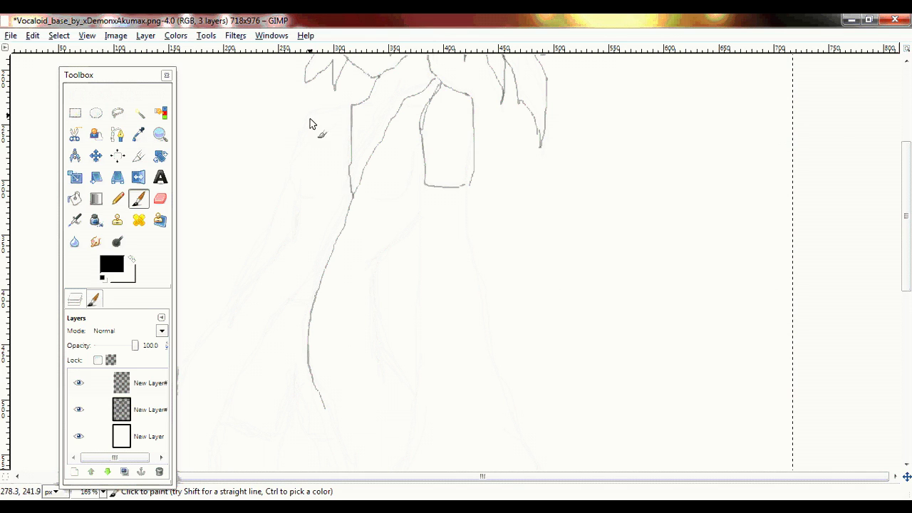
- Draw the opposite short sleeve with its shoulder folds and add the short contour lines on the chest
{"action": "mouse_move", "coordinate": [326, 116]}
{"action": "left_mouse_down"}
{"action": "mouse_move", "coordinate": [336, 121]}
{"action": "mouse_move", "coordinate": [298, 157]}
{"action": "mouse_move", "coordinate": [305, 191]}
{"action": "left_mouse_up"}
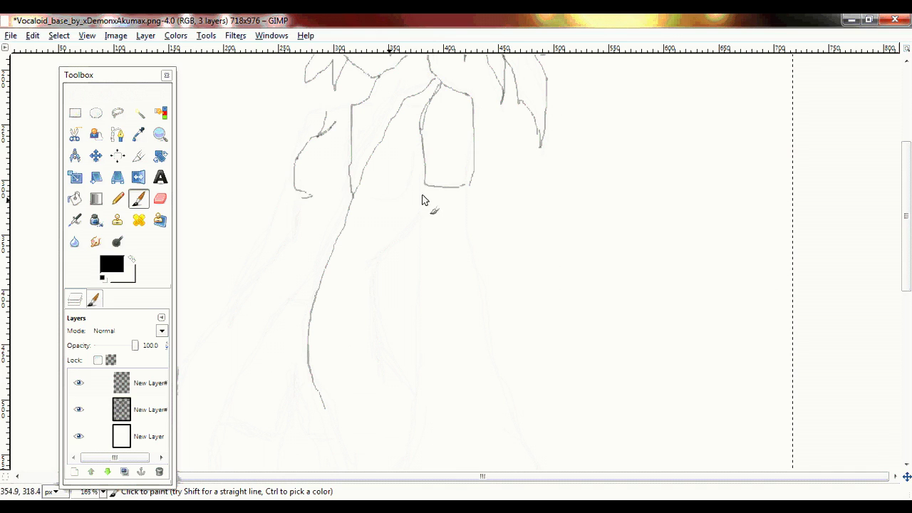
{"action": "mouse_move", "coordinate": [341, 127]}
{"action": "left_mouse_down"}
{"action": "mouse_move", "coordinate": [301, 159]}
{"action": "mouse_move", "coordinate": [297, 191]}
{"action": "left_mouse_up"}
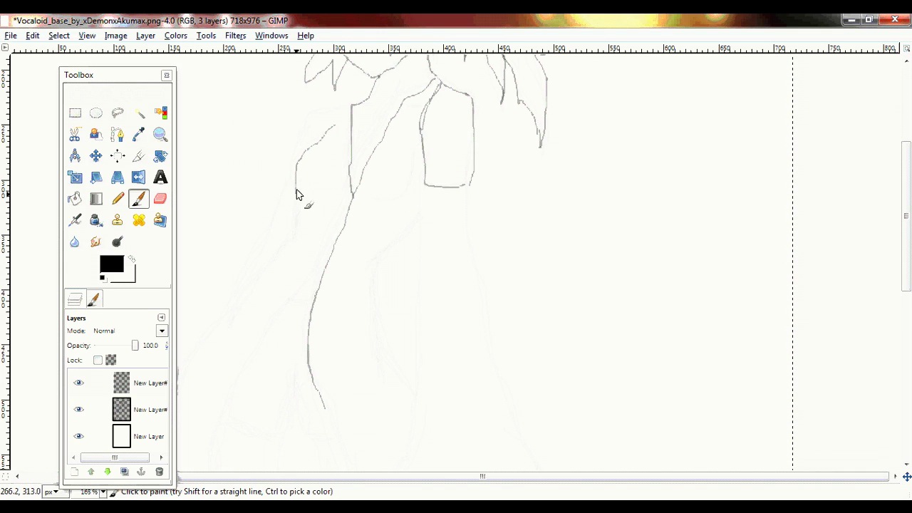
{"action": "left_click_drag", "start_coordinate": [326, 111], "coordinate": [325, 137]}
{"action": "left_click_drag", "start_coordinate": [335, 126], "coordinate": [321, 142]}
{"action": "mouse_move", "coordinate": [413, 156]}
{"action": "left_mouse_down"}
{"action": "mouse_move", "coordinate": [408, 189]}
{"action": "mouse_move", "coordinate": [374, 201]}
{"action": "left_mouse_up"}
{"action": "left_click", "coordinate": [362, 128]}
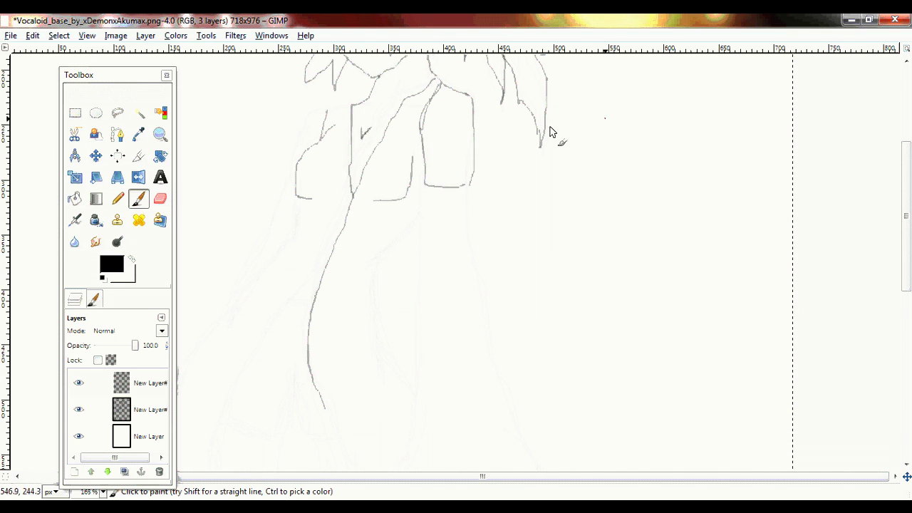
- Extend the long front curve down to the garment's lower hem and draw the curved waist and hip contour beside it
{"action": "left_click_drag", "start_coordinate": [906, 187], "coordinate": [907, 244]}
{"action": "mouse_move", "coordinate": [328, 261]}
{"action": "left_mouse_down"}
{"action": "mouse_move", "coordinate": [355, 374]}
{"action": "mouse_move", "coordinate": [476, 390]}
{"action": "left_mouse_up"}
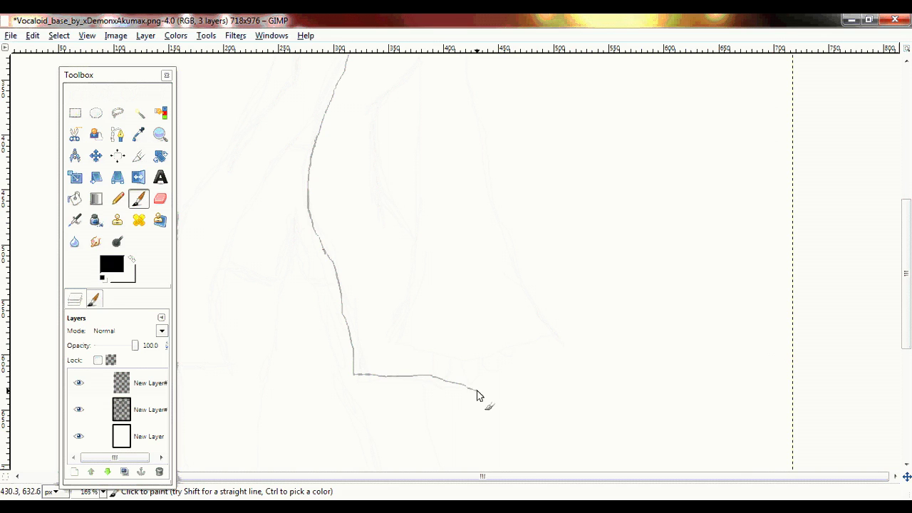
{"action": "mouse_move", "coordinate": [417, 61]}
{"action": "left_mouse_down"}
{"action": "mouse_move", "coordinate": [363, 115]}
{"action": "mouse_move", "coordinate": [380, 101]}
{"action": "mouse_move", "coordinate": [377, 176]}
{"action": "mouse_move", "coordinate": [407, 235]}
{"action": "left_mouse_up"}
- Draw the long inner edge of the flared sleeve and redraw the narrow band beneath the short sleeve closer to its hem
{"action": "left_click_drag", "start_coordinate": [906, 257], "coordinate": [907, 211]}
{"action": "mouse_move", "coordinate": [425, 153]}
{"action": "left_mouse_down"}
{"action": "mouse_move", "coordinate": [416, 369]}
{"action": "mouse_move", "coordinate": [408, 439]}
{"action": "mouse_move", "coordinate": [397, 451]}
{"action": "left_mouse_up"}
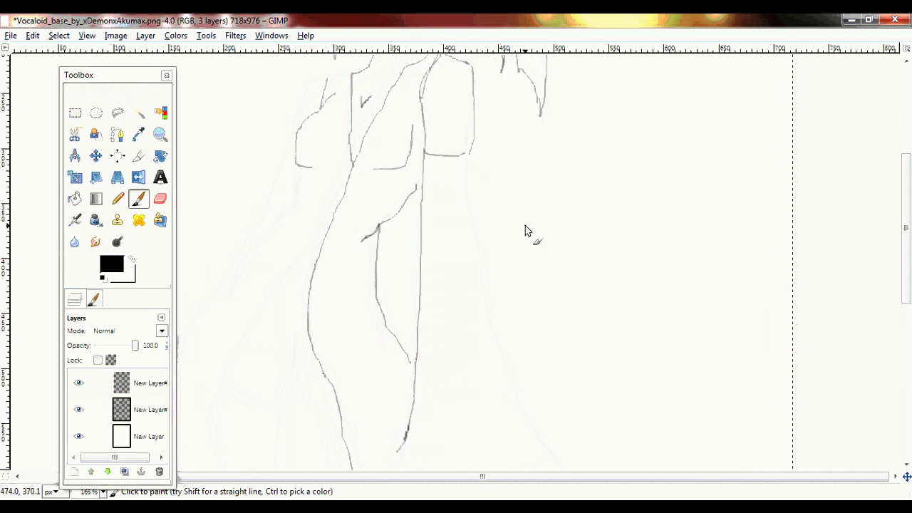
{"action": "mouse_move", "coordinate": [473, 152]}
{"action": "left_mouse_down"}
{"action": "mouse_move", "coordinate": [444, 173]}
{"action": "mouse_move", "coordinate": [425, 170]}
{"action": "left_mouse_up"}
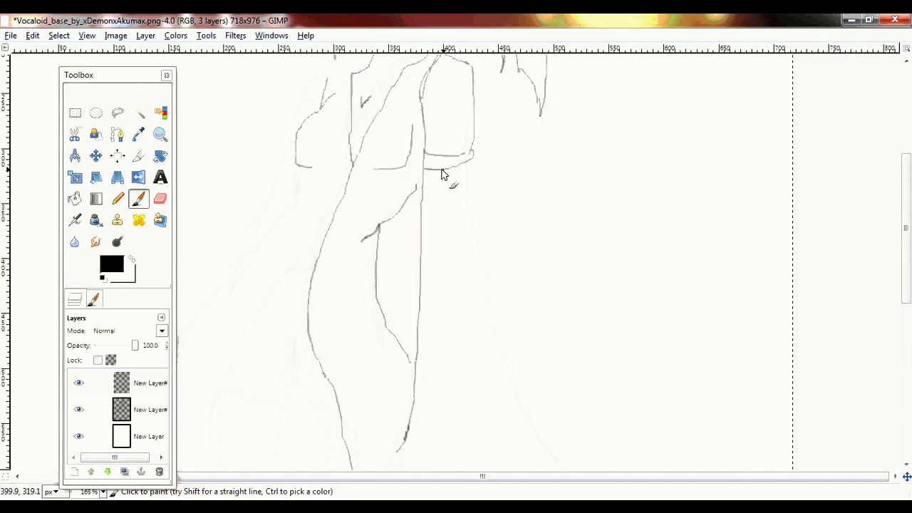
{"action": "key", "text": "ctrl+z"}
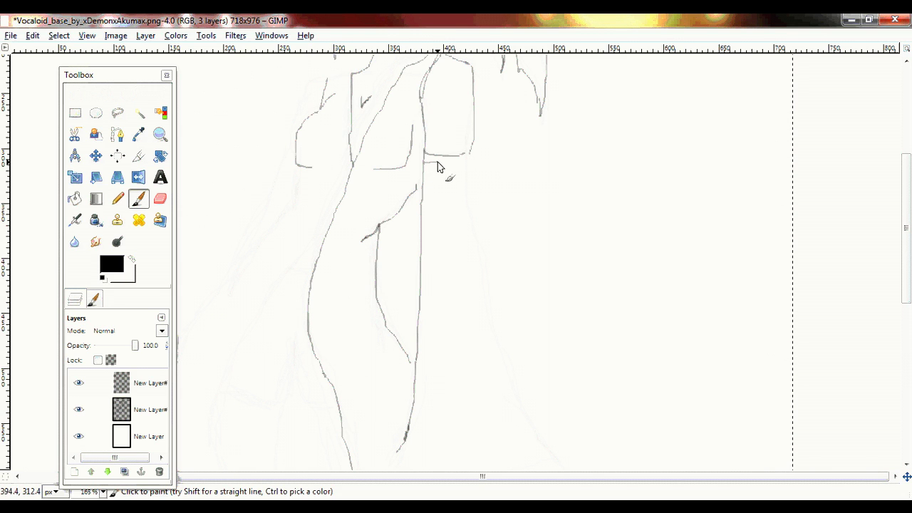
- Draw the flared sleeve's outer edge and wavy hem, with three fingertips showing beneath it
{"action": "scroll", "coordinate": [844, 221], "scroll_direction": "down", "scroll_amount": 5}
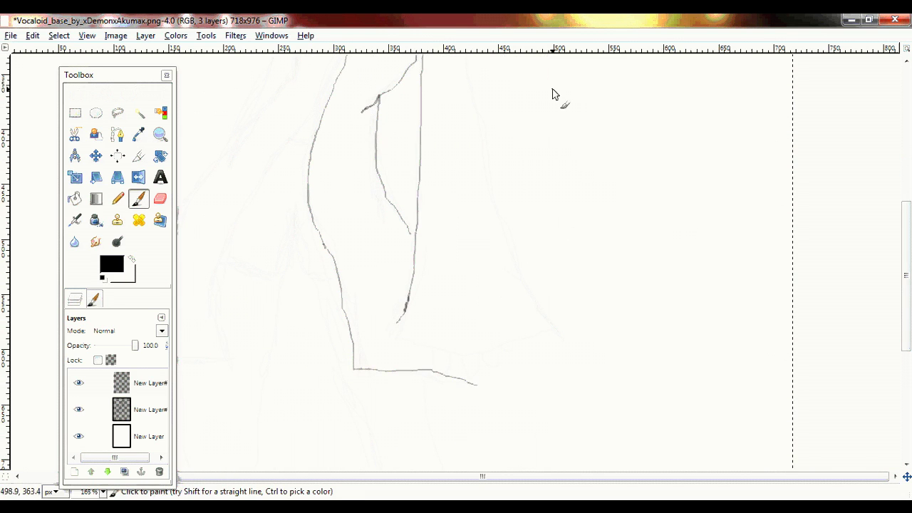
{"action": "mouse_move", "coordinate": [466, 64]}
{"action": "left_mouse_down"}
{"action": "mouse_move", "coordinate": [501, 229]}
{"action": "mouse_move", "coordinate": [524, 284]}
{"action": "mouse_move", "coordinate": [574, 355]}
{"action": "left_mouse_up"}
{"action": "mouse_move", "coordinate": [401, 322]}
{"action": "left_mouse_down"}
{"action": "mouse_move", "coordinate": [399, 347]}
{"action": "mouse_move", "coordinate": [454, 358]}
{"action": "mouse_move", "coordinate": [555, 329]}
{"action": "left_mouse_up"}
{"action": "mouse_move", "coordinate": [459, 352]}
{"action": "left_mouse_down"}
{"action": "mouse_move", "coordinate": [516, 335]}
{"action": "mouse_move", "coordinate": [433, 350]}
{"action": "left_mouse_up"}
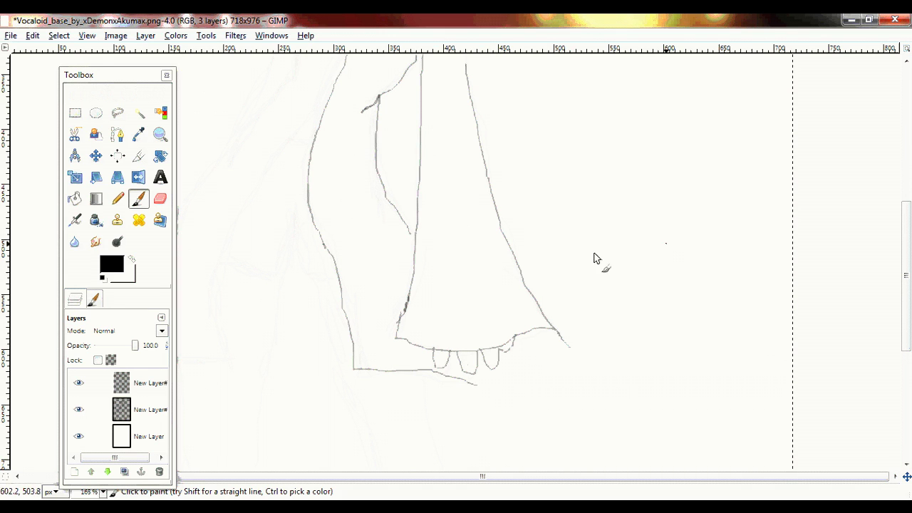
- Draw a double-edged oval near the flared sleeve's hem and join the sleeve's outer edge to the band above
{"action": "left_click_drag", "start_coordinate": [910, 280], "coordinate": [909, 241]}
{"action": "mouse_move", "coordinate": [457, 356]}
{"action": "left_mouse_down"}
{"action": "mouse_move", "coordinate": [472, 406]}
{"action": "mouse_move", "coordinate": [484, 367]}
{"action": "mouse_move", "coordinate": [452, 358]}
{"action": "mouse_move", "coordinate": [464, 365]}
{"action": "mouse_move", "coordinate": [453, 356]}
{"action": "mouse_move", "coordinate": [482, 356]}
{"action": "mouse_move", "coordinate": [489, 370]}
{"action": "mouse_move", "coordinate": [488, 397]}
{"action": "mouse_move", "coordinate": [457, 407]}
{"action": "mouse_move", "coordinate": [469, 412]}
{"action": "mouse_move", "coordinate": [485, 400]}
{"action": "mouse_move", "coordinate": [487, 365]}
{"action": "mouse_move", "coordinate": [461, 358]}
{"action": "left_mouse_up"}
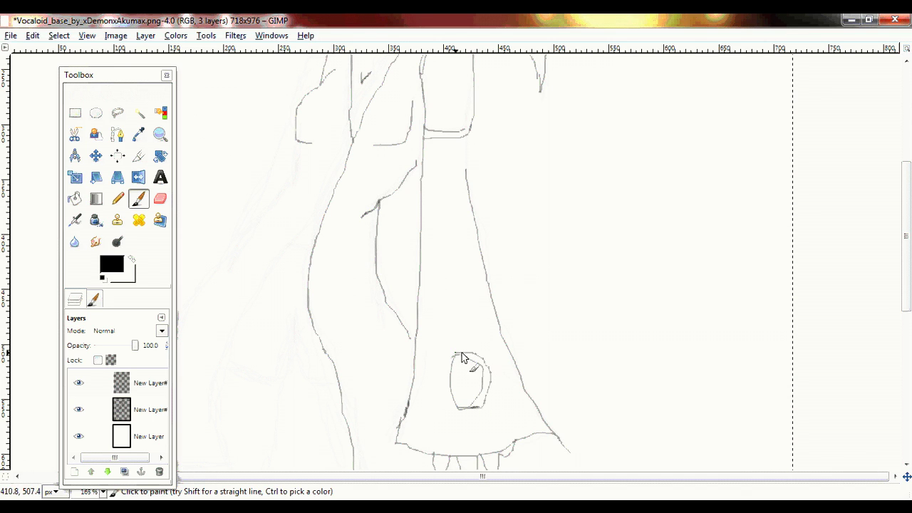
{"action": "left_click_drag", "start_coordinate": [907, 236], "coordinate": [907, 201]}
{"action": "left_click_drag", "start_coordinate": [467, 246], "coordinate": [467, 286]}
- Add short lines across the upper chest and trace the upper edges of the other arm's sleeve from the shoulder
{"action": "left_click_drag", "start_coordinate": [400, 151], "coordinate": [419, 152]}
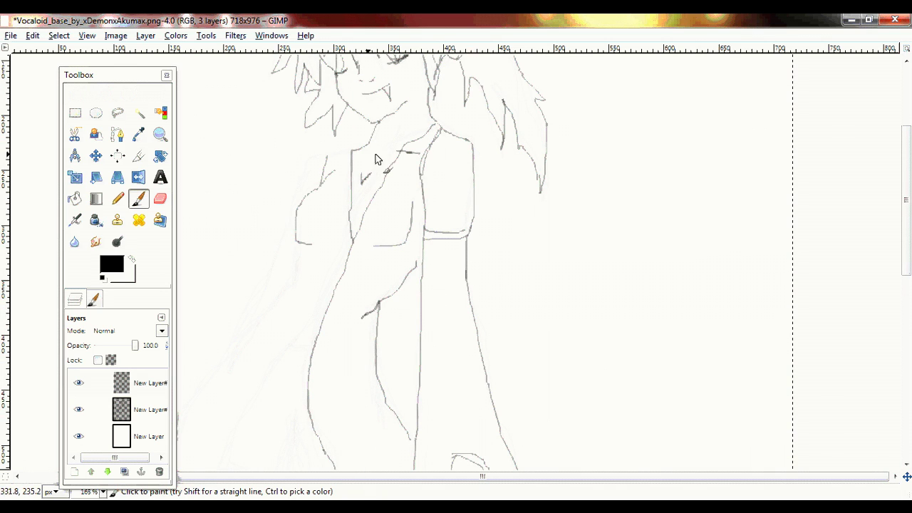
{"action": "mouse_move", "coordinate": [325, 155]}
{"action": "left_mouse_down"}
{"action": "mouse_move", "coordinate": [286, 222]}
{"action": "mouse_move", "coordinate": [294, 197]}
{"action": "mouse_move", "coordinate": [242, 330]}
{"action": "left_mouse_up"}
{"action": "mouse_move", "coordinate": [299, 241]}
{"action": "left_mouse_down"}
{"action": "mouse_move", "coordinate": [294, 287]}
{"action": "mouse_move", "coordinate": [208, 394]}
{"action": "left_mouse_up"}
{"action": "left_click_drag", "start_coordinate": [268, 382], "coordinate": [290, 347]}
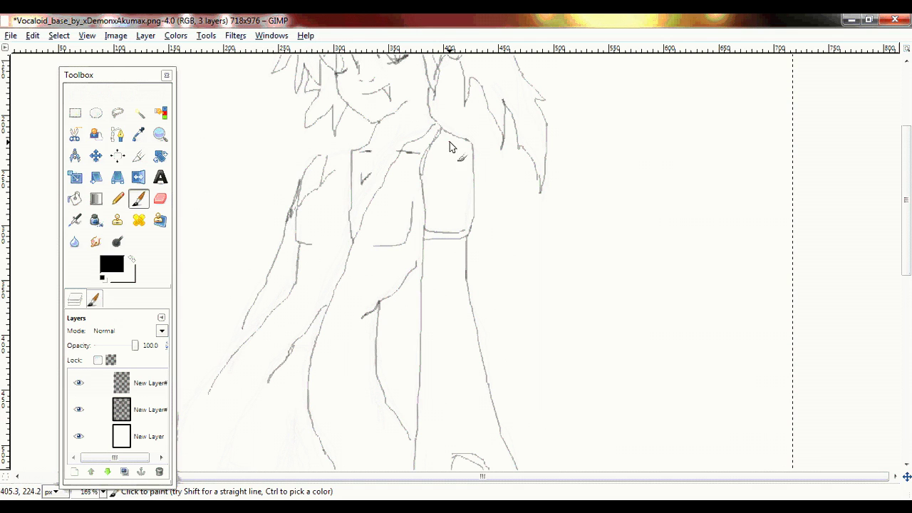
- Complete the other flared sleeve by drawing its curved inner edge, its bottom hem and its outer edge
{"action": "left_click_drag", "start_coordinate": [901, 206], "coordinate": [903, 261]}
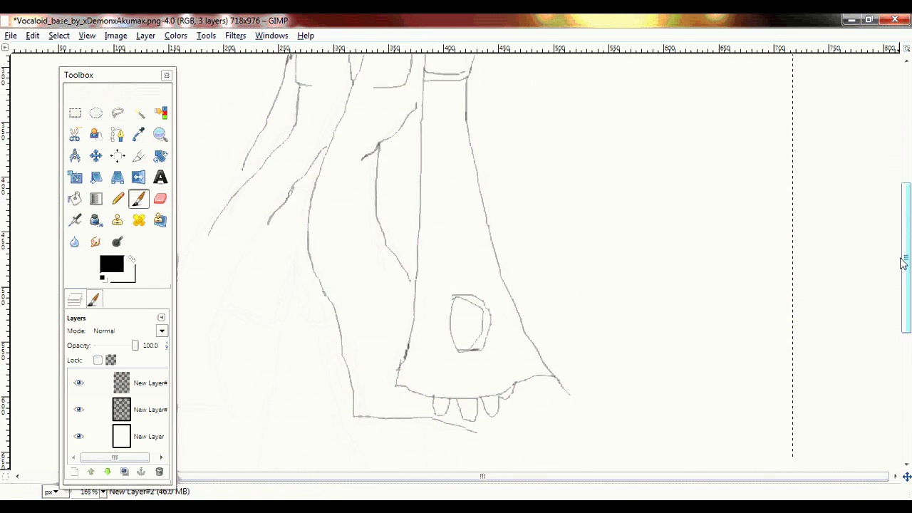
{"action": "mouse_move", "coordinate": [252, 253]}
{"action": "left_mouse_down"}
{"action": "mouse_move", "coordinate": [224, 356]}
{"action": "mouse_move", "coordinate": [228, 408]}
{"action": "left_mouse_up"}
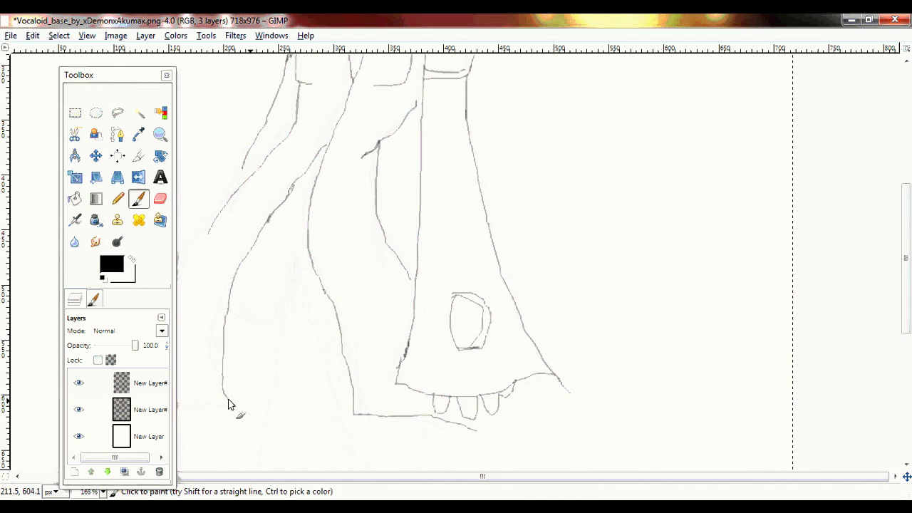
{"action": "left_click_drag", "start_coordinate": [449, 476], "coordinate": [296, 494]}
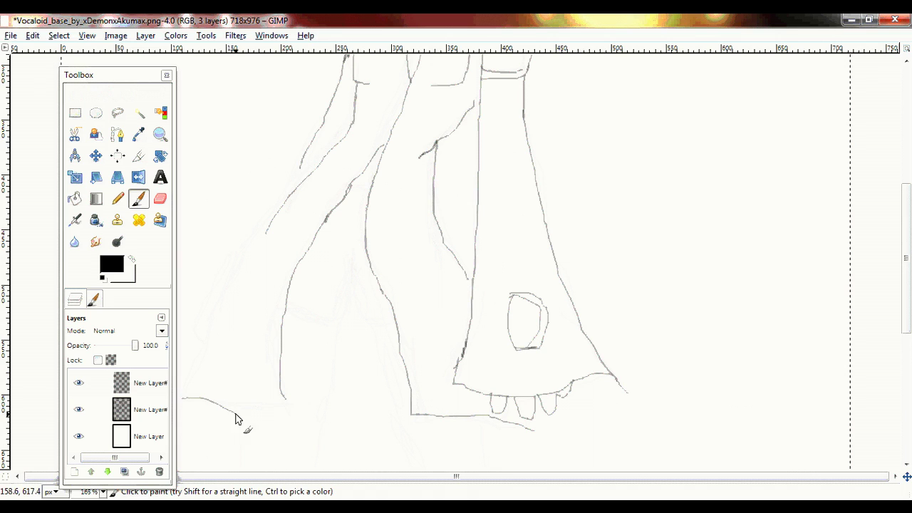
{"action": "left_click_drag", "start_coordinate": [285, 399], "coordinate": [190, 402]}
{"action": "mouse_move", "coordinate": [268, 225]}
{"action": "left_mouse_down"}
{"action": "mouse_move", "coordinate": [218, 308]}
{"action": "mouse_move", "coordinate": [186, 401]}
{"action": "left_mouse_up"}
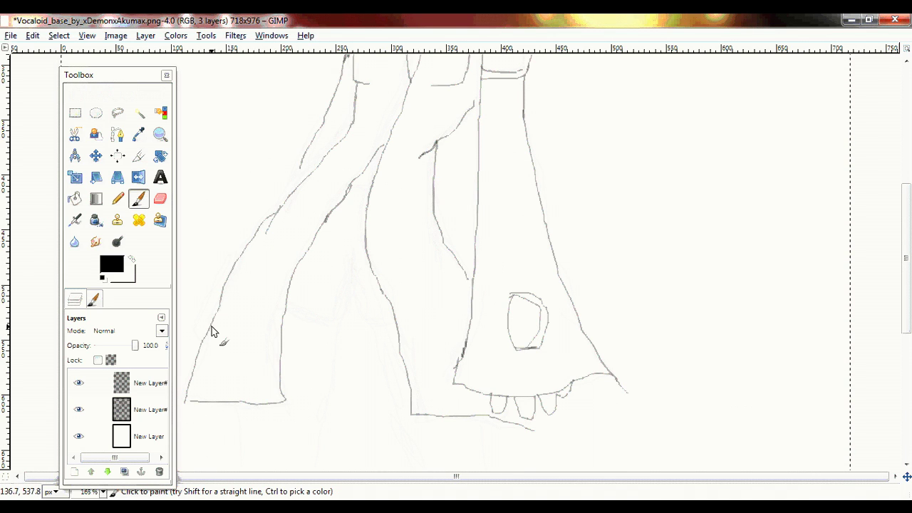
- Extend the outer line along the far sleeve and draw the waist line and notched hem between the sleeve and the front edge
{"action": "left_click_drag", "start_coordinate": [299, 166], "coordinate": [195, 325]}
{"action": "mouse_move", "coordinate": [287, 308]}
{"action": "left_mouse_down"}
{"action": "mouse_move", "coordinate": [320, 316]}
{"action": "mouse_move", "coordinate": [358, 247]}
{"action": "left_mouse_up"}
{"action": "left_click_drag", "start_coordinate": [353, 279], "coordinate": [367, 315]}
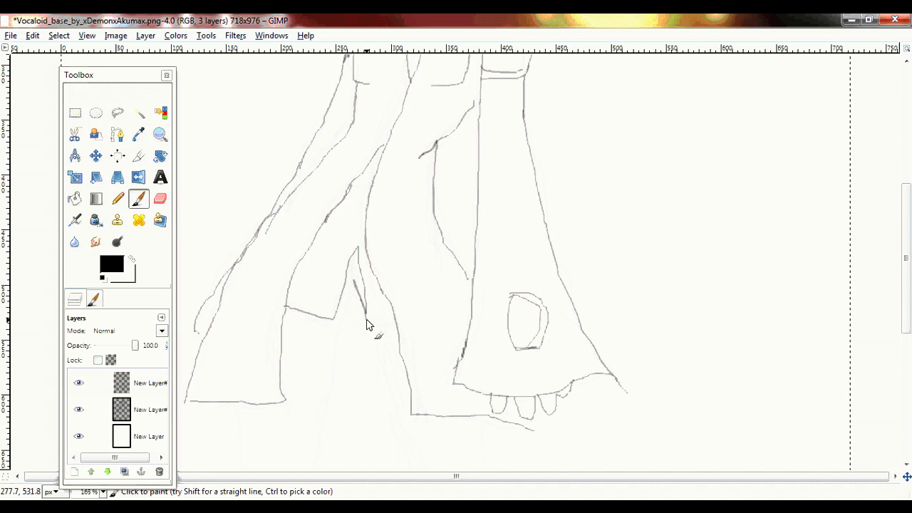
{"action": "left_click_drag", "start_coordinate": [350, 188], "coordinate": [376, 193]}
{"action": "left_click_drag", "start_coordinate": [357, 255], "coordinate": [353, 245]}
- Erase the stray strokes around the notch in the middle hem and return to the Paintbrush tool
{"action": "key", "text": "shift+e"}
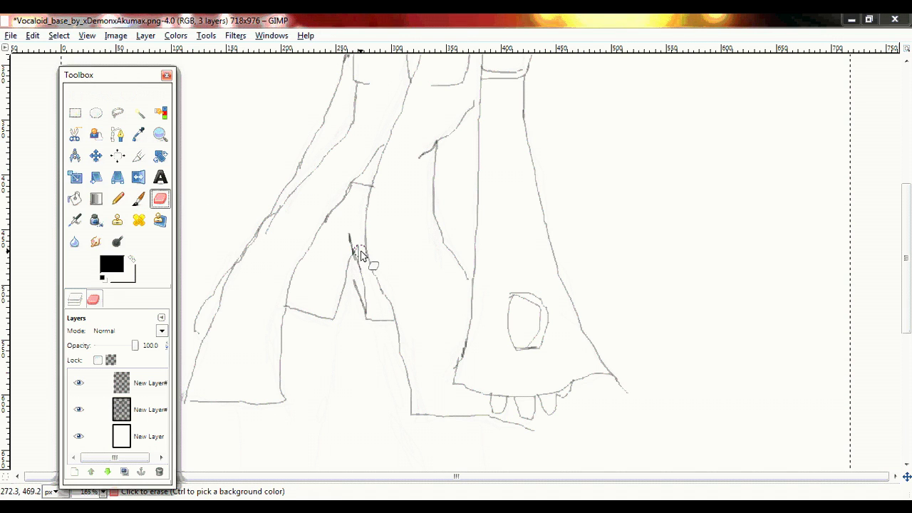
{"action": "left_click_drag", "start_coordinate": [356, 284], "coordinate": [362, 301]}
{"action": "left_click", "coordinate": [139, 199]}
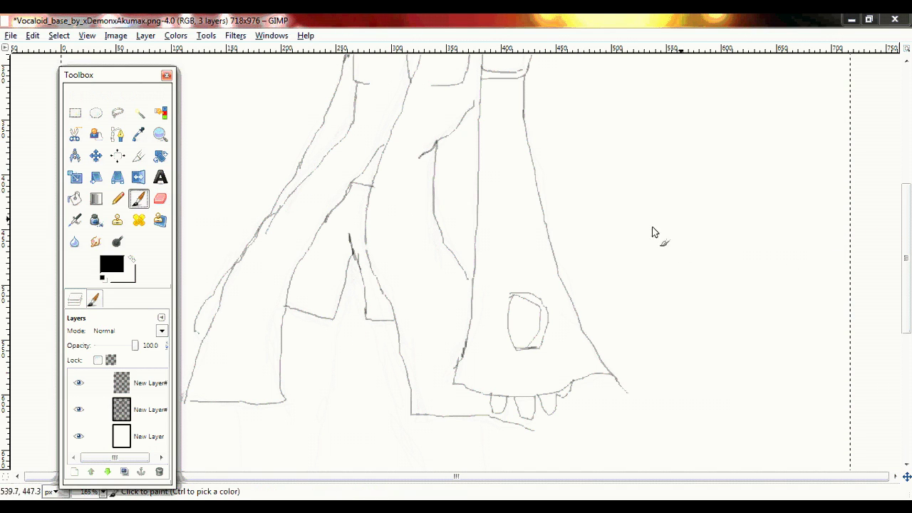
{"action": "scroll", "coordinate": [558, 231], "scroll_direction": "down", "scroll_amount": 10}
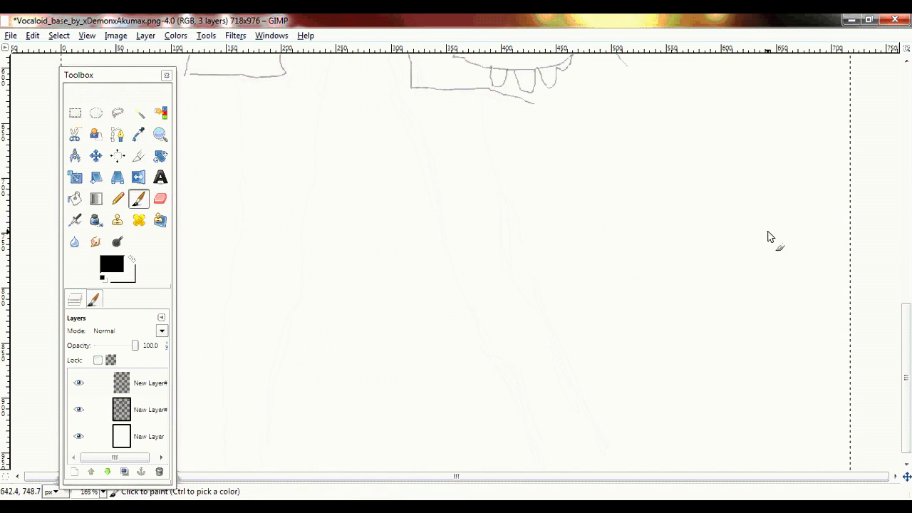
- Trace the inner and outer edges of the slanted leg from the coat hem down to the canvas's lower edge
{"action": "scroll", "coordinate": [903, 305], "scroll_direction": "up", "scroll_amount": 3}
{"action": "left_click_drag", "start_coordinate": [369, 90], "coordinate": [462, 391]}
{"action": "left_click_drag", "start_coordinate": [505, 268], "coordinate": [534, 383]}
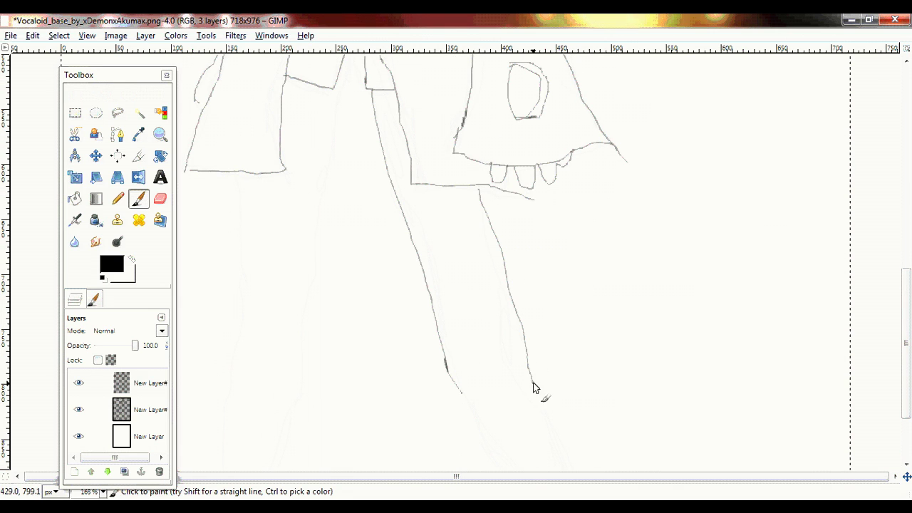
{"action": "scroll", "coordinate": [888, 329], "scroll_direction": "down", "scroll_amount": 3}
{"action": "left_click_drag", "start_coordinate": [463, 285], "coordinate": [544, 497]}
{"action": "left_click_drag", "start_coordinate": [531, 275], "coordinate": [627, 469]}
- Trace both edges of the straighter leg between the coat hem and the canvas's lower edge, undoing the stray stroke at the outer knee
{"action": "left_click_drag", "start_coordinate": [302, 224], "coordinate": [280, 469]}
{"action": "left_click_drag", "start_coordinate": [241, 198], "coordinate": [208, 469]}
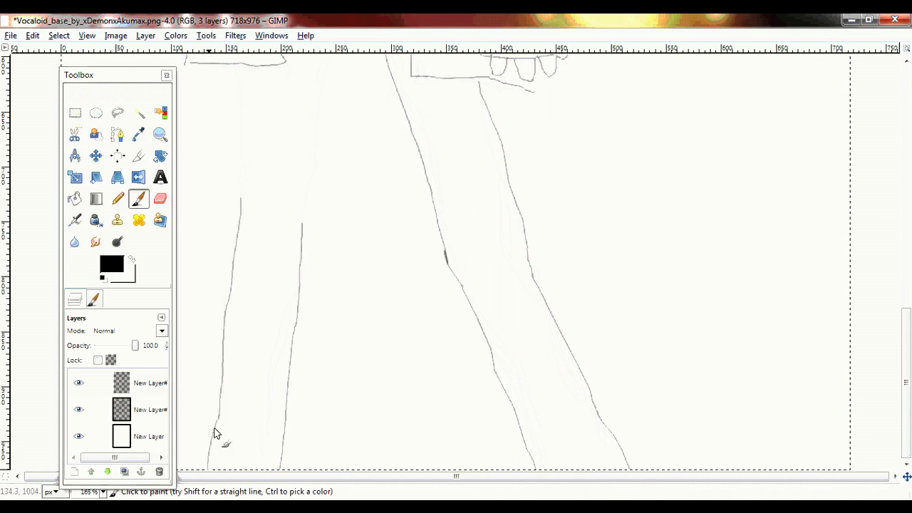
{"action": "scroll", "coordinate": [898, 322], "scroll_direction": "up", "scroll_amount": 3}
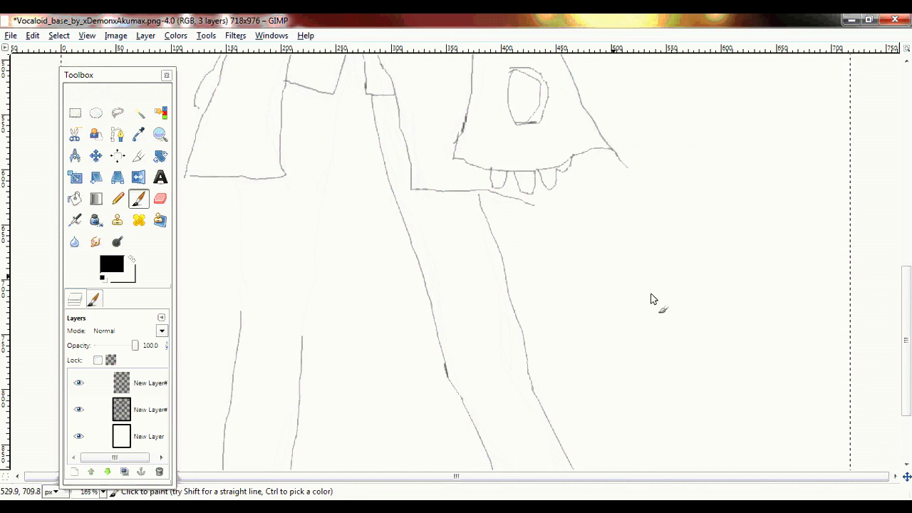
{"action": "left_click_drag", "start_coordinate": [332, 94], "coordinate": [301, 327]}
{"action": "left_click_drag", "start_coordinate": [235, 181], "coordinate": [246, 356]}
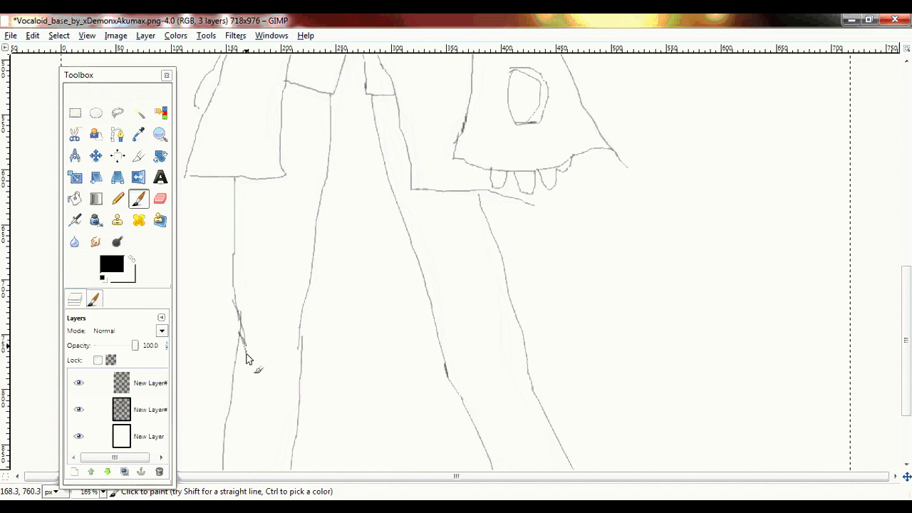
{"action": "key", "text": "ctrl+z"}
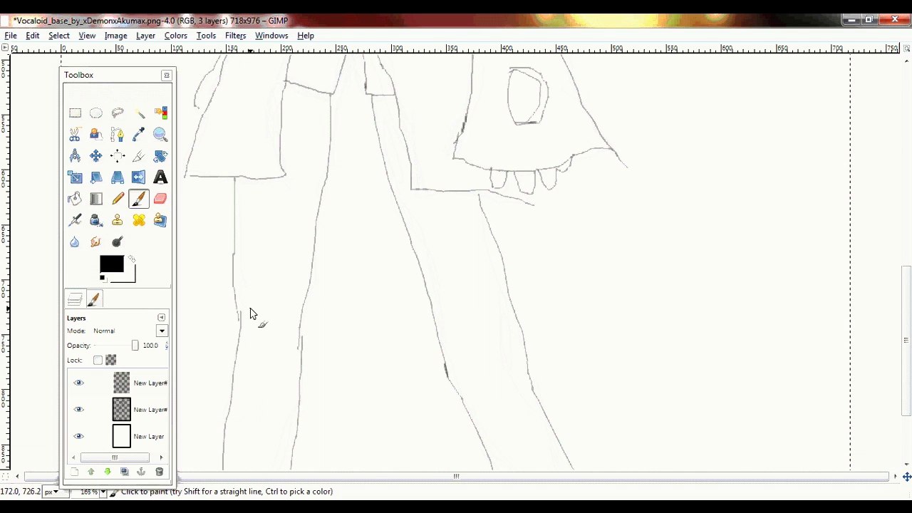
{"action": "left_click_drag", "start_coordinate": [263, 304], "coordinate": [255, 313]}
{"action": "key", "text": "ctrl"}
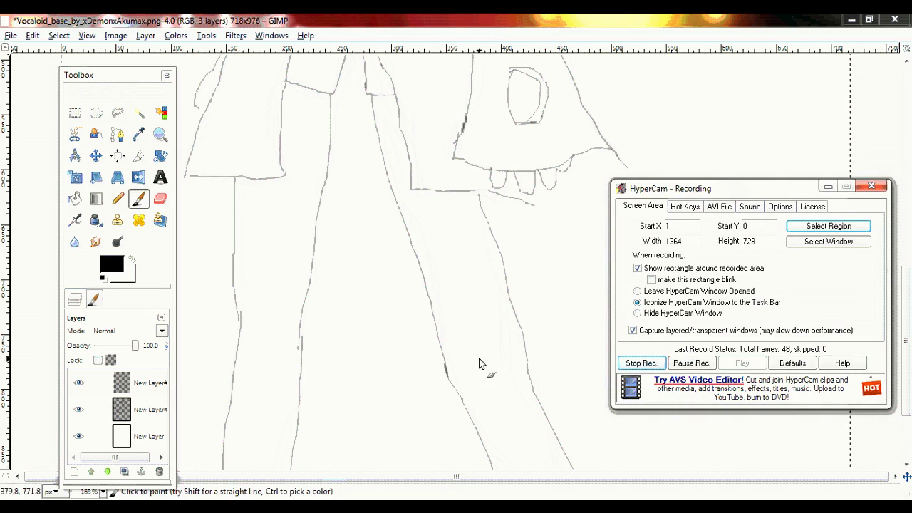